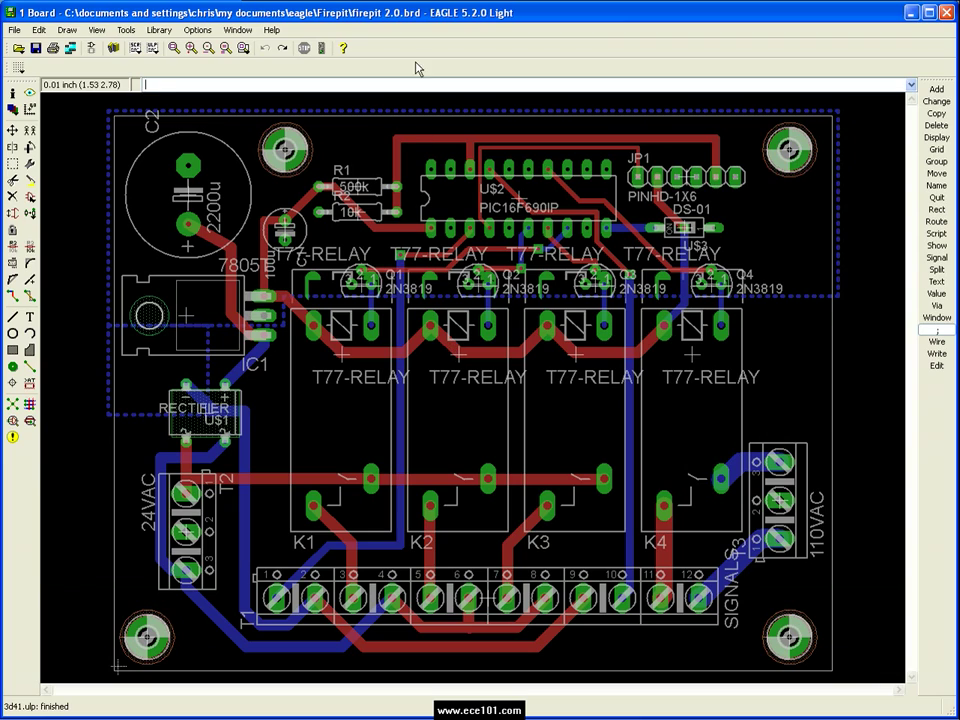
- Save the routed relay board layout as firepit 2.0.brd
left_click(33, 46)
- Run the Eagle3D 3d41.ulp script from the File menu to show its Input Parameters
left_click(15, 30)
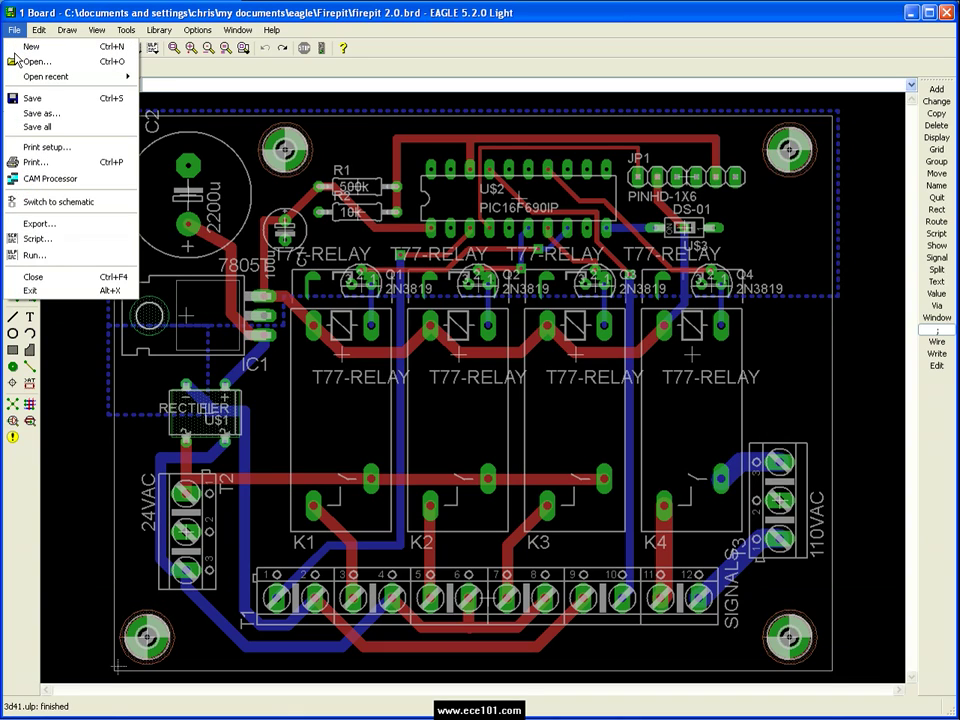
left_click(55, 265)
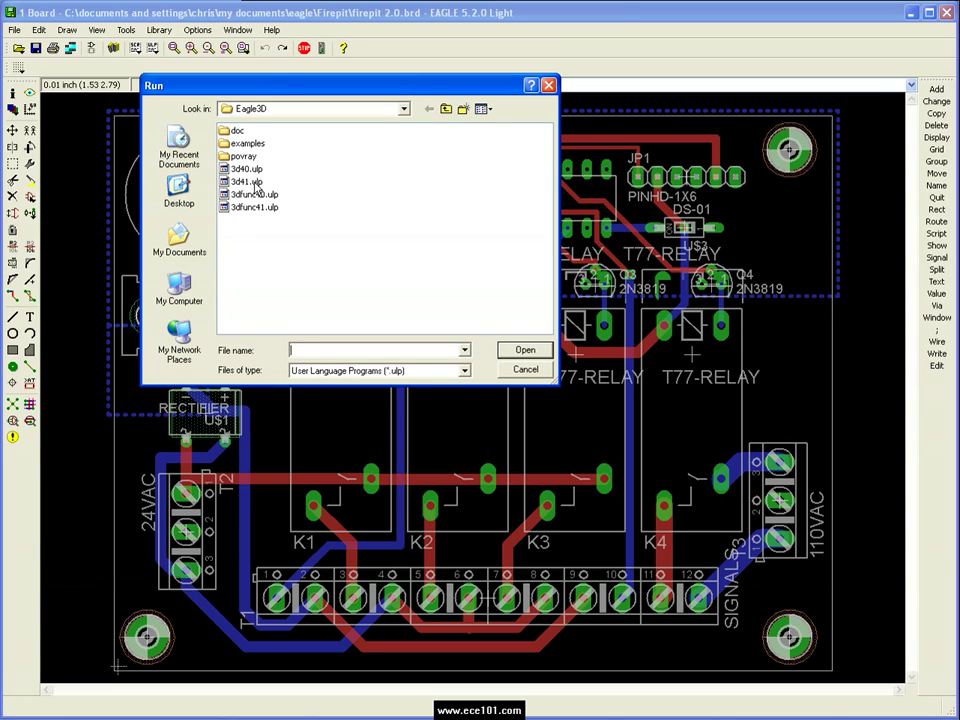
left_click(250, 182)
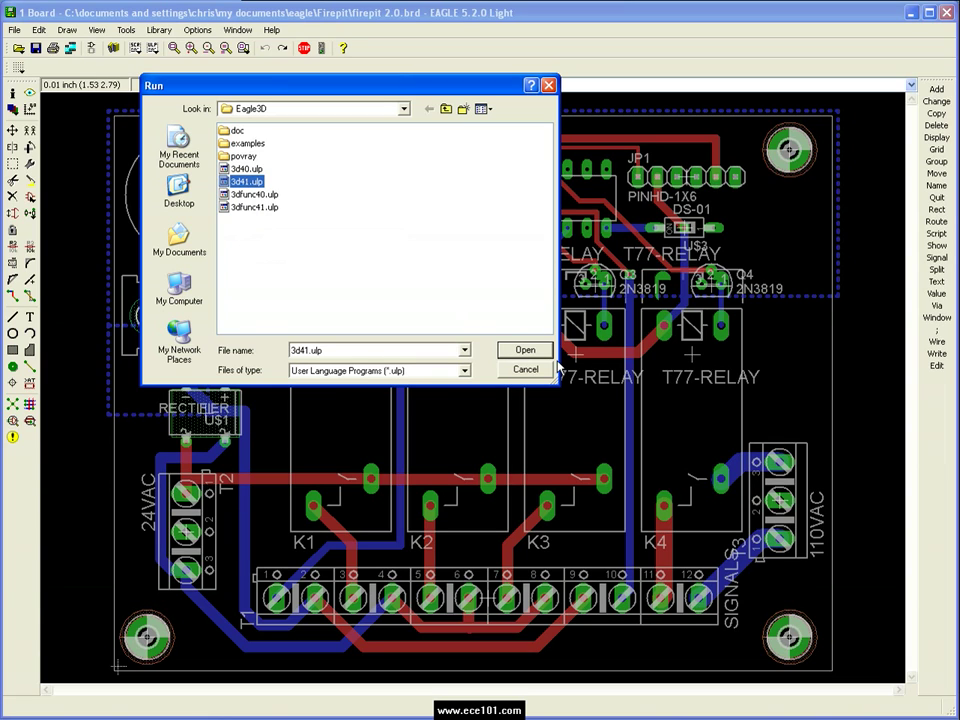
left_click(527, 354)
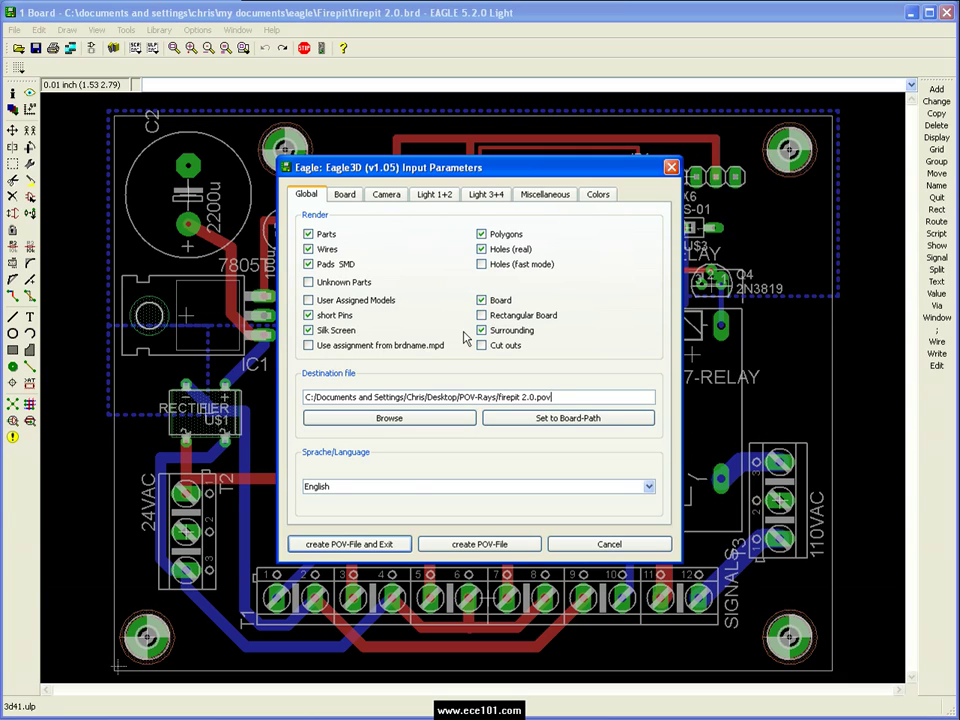
- Review the Eagle3D settings for thickness/rotation, camera, lights, silkscreen and board colour
left_click(344, 194)
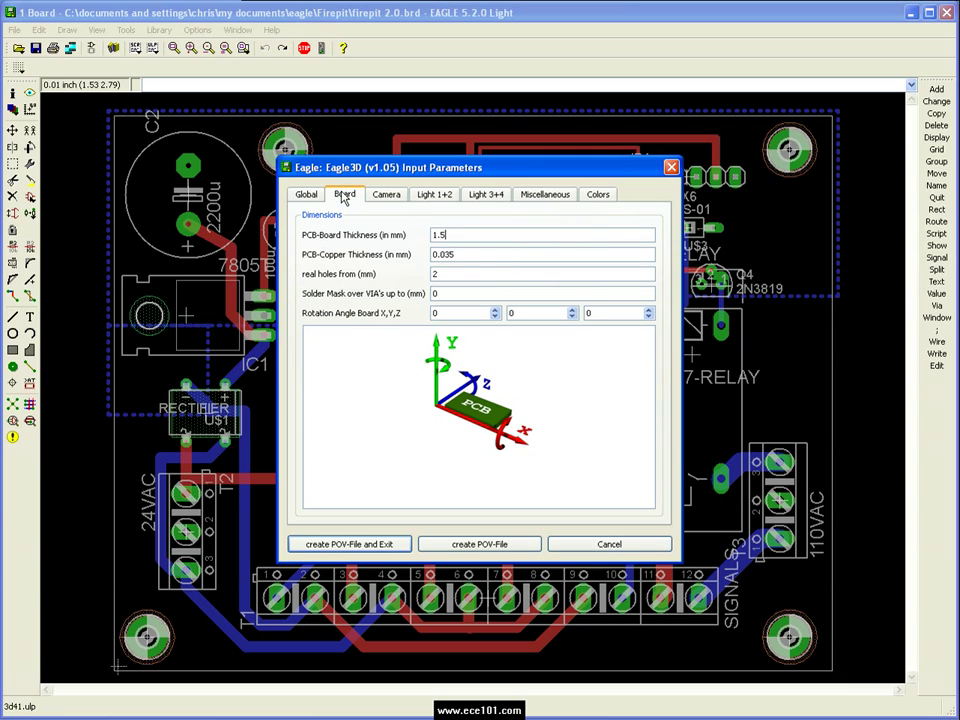
left_click(404, 204)
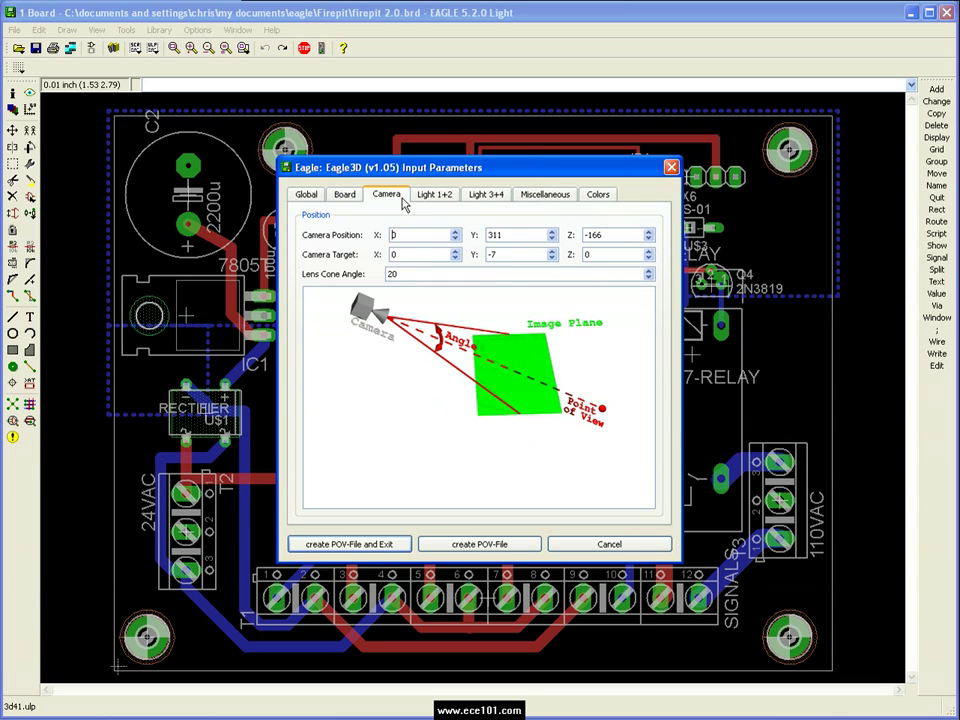
left_click(441, 196)
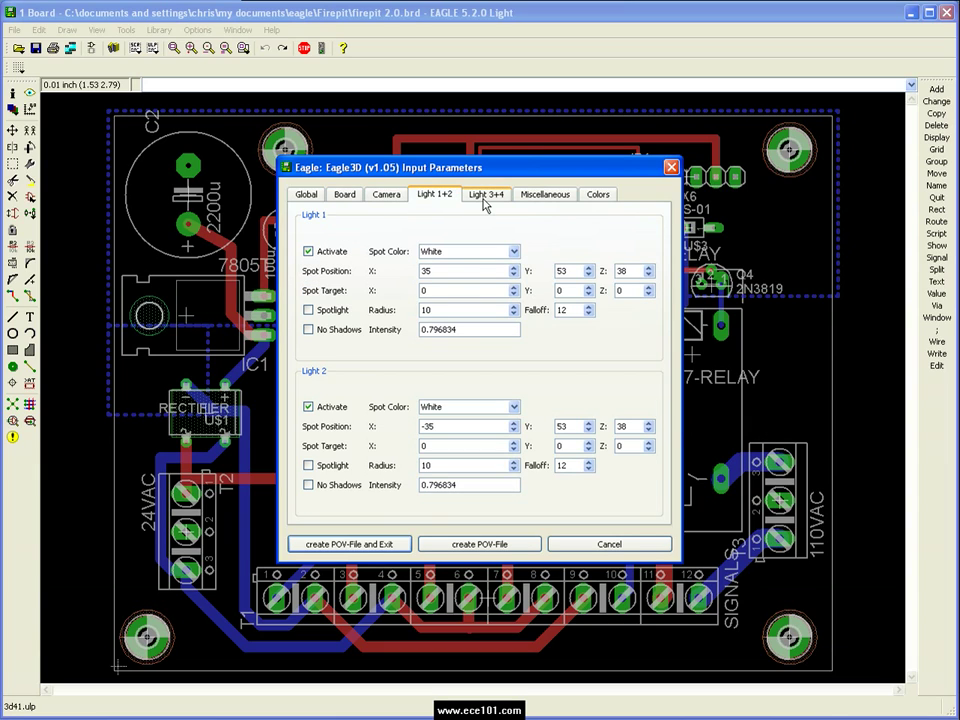
left_click(486, 195)
left_click(543, 195)
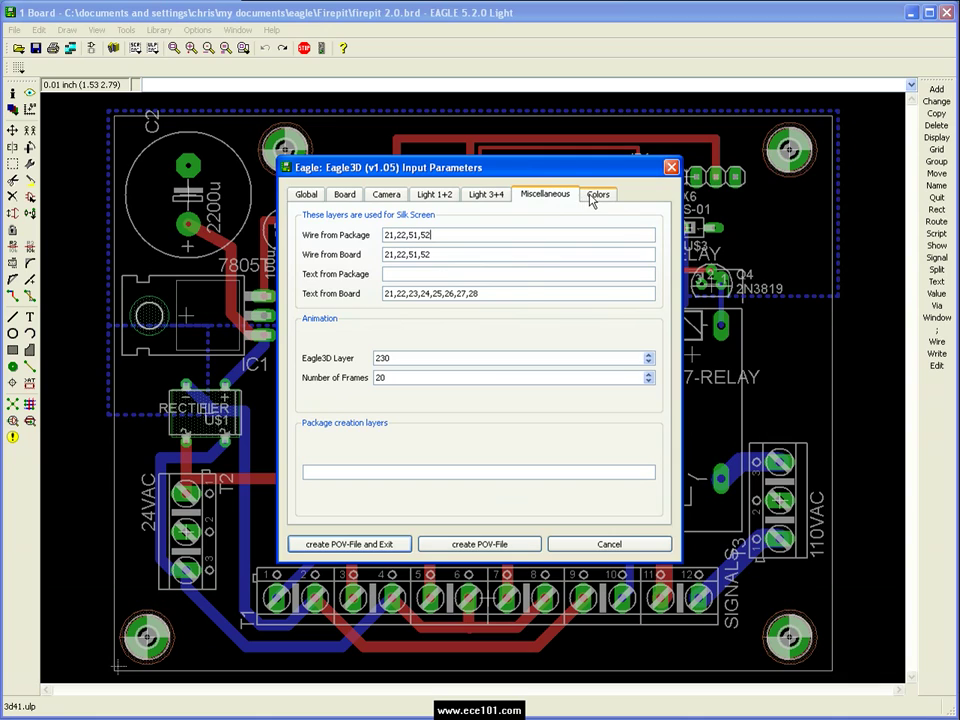
left_click(590, 197)
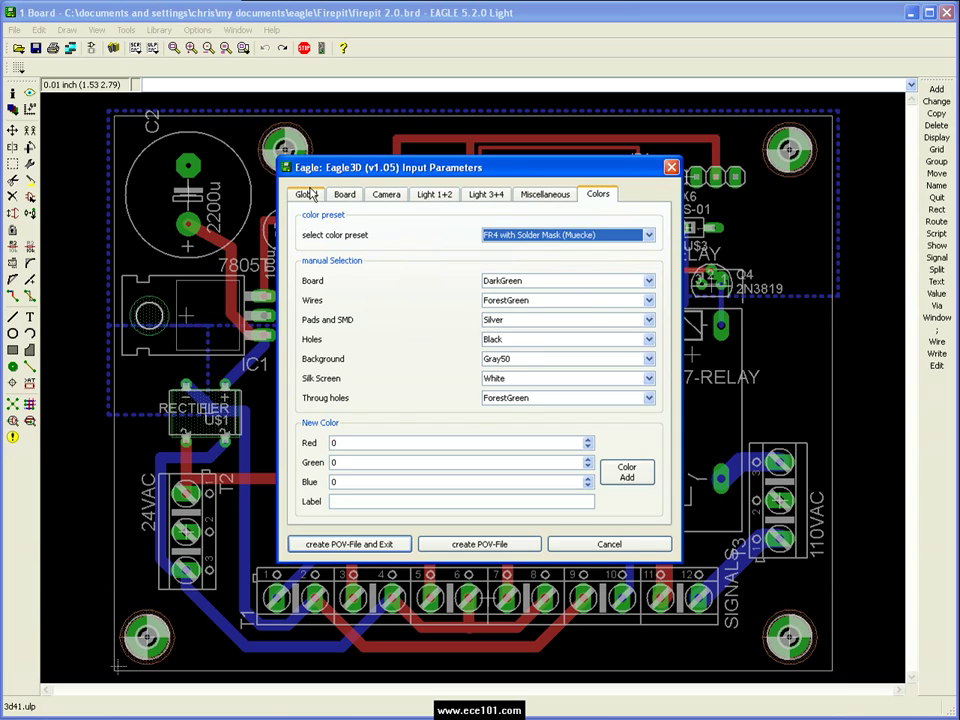
left_click(309, 194)
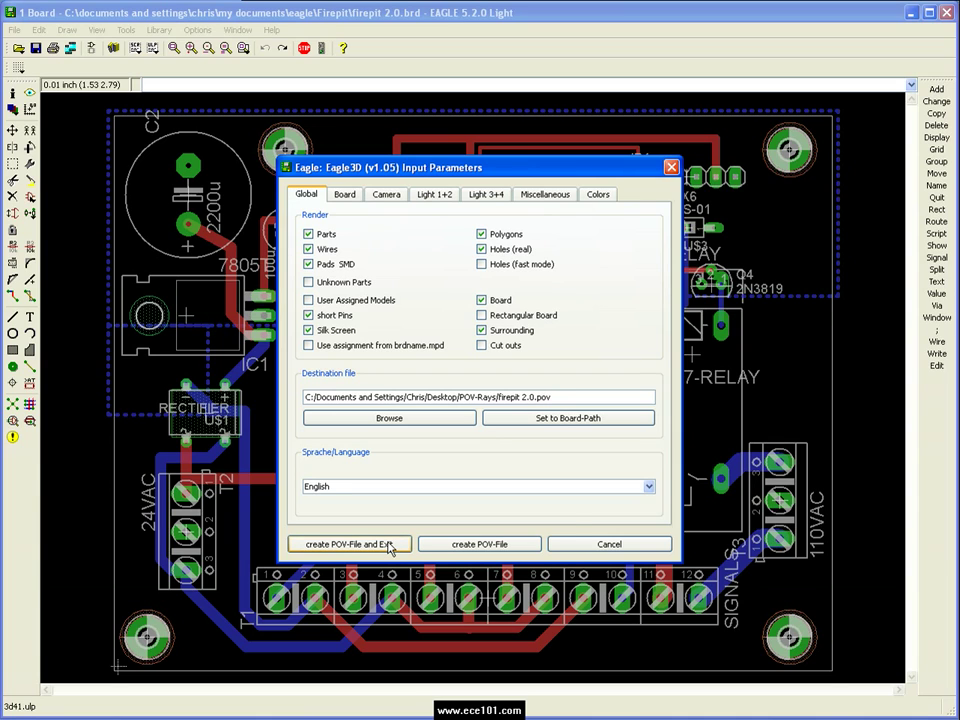
- Write firepit 2.0.pov over the old file, with no IC logo and all parts unsocketed
left_click(389, 546)
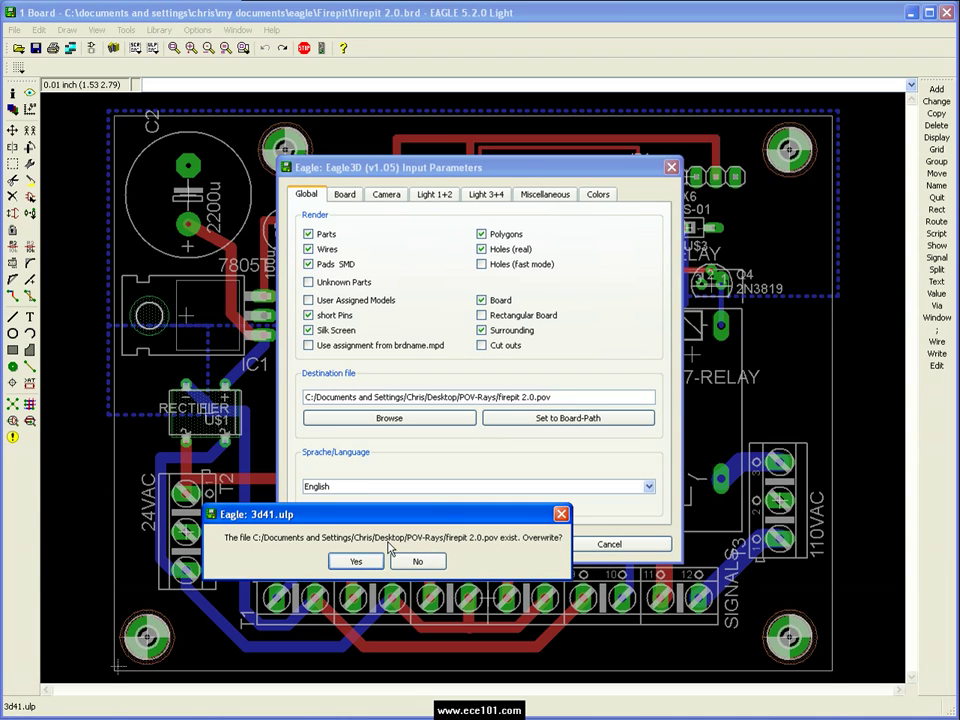
left_click(356, 561)
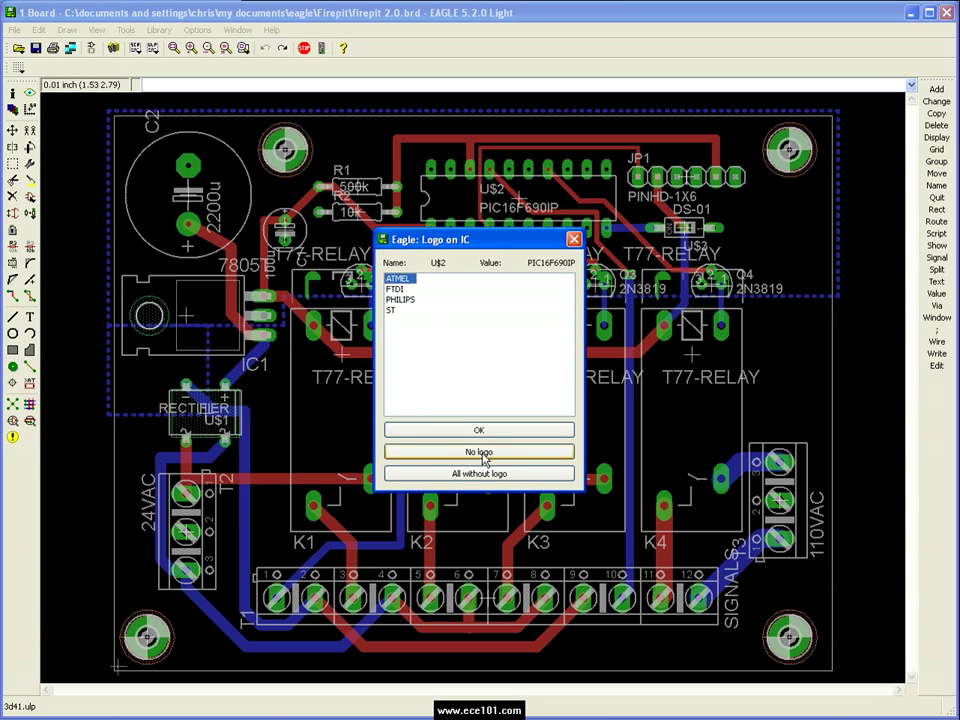
left_click(484, 456)
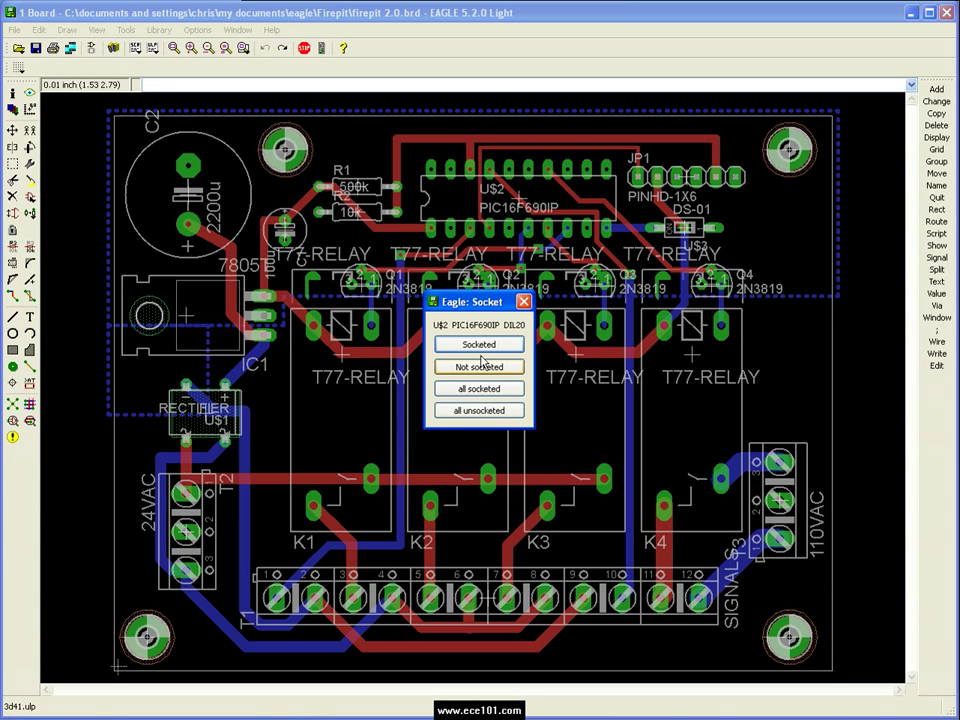
left_click(480, 412)
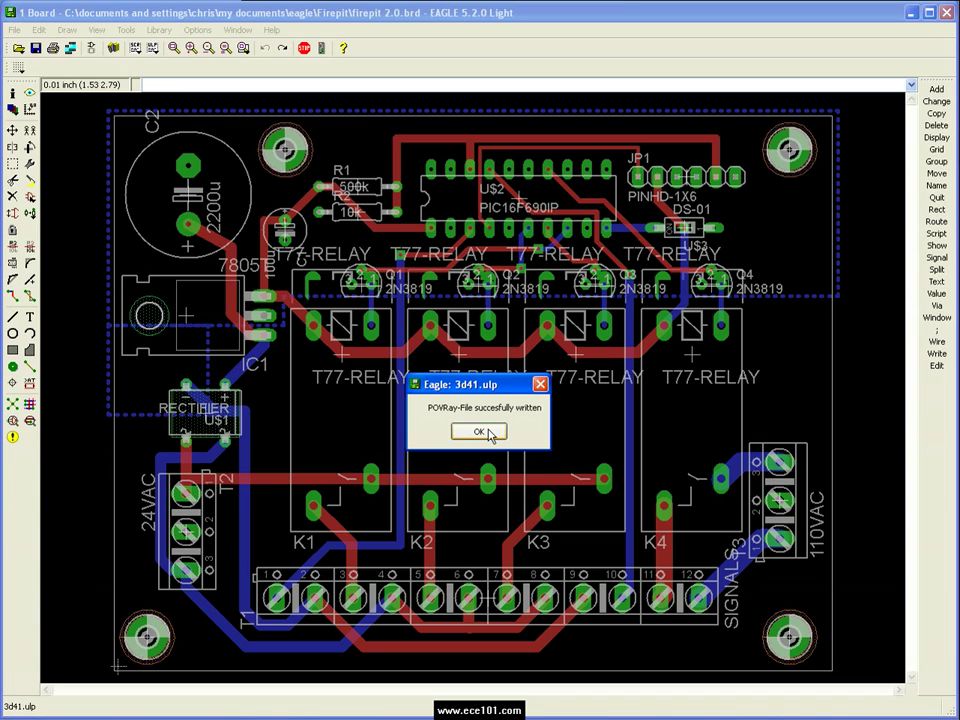
left_click(487, 433)
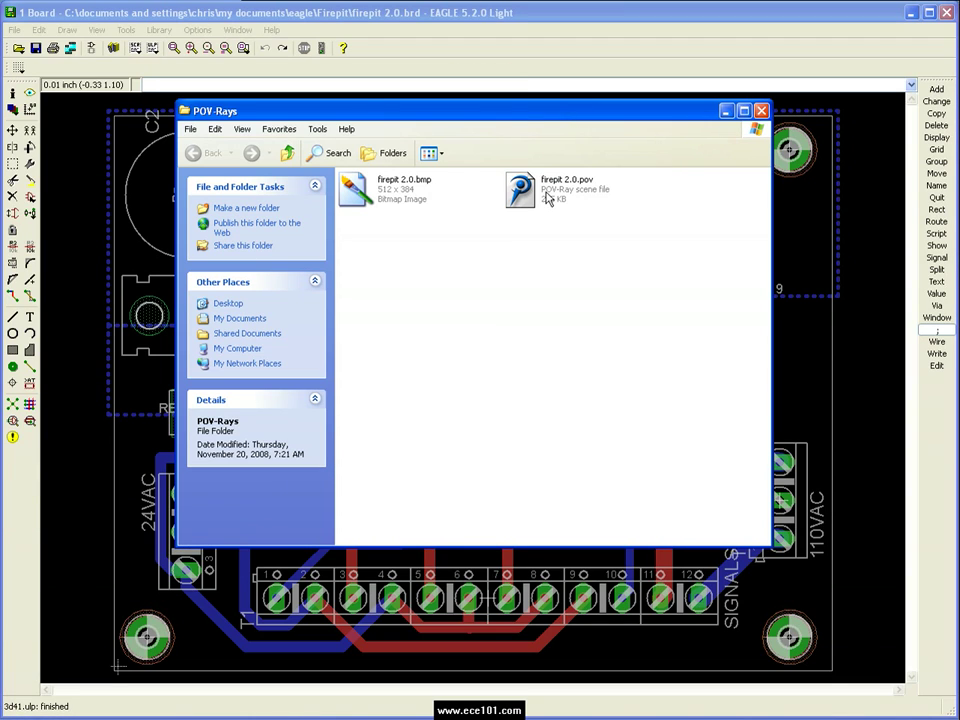
- Open firepit 2.0.pov in POV-Ray, start the render, and centre the render window
left_click(548, 199)
double_click(548, 199)
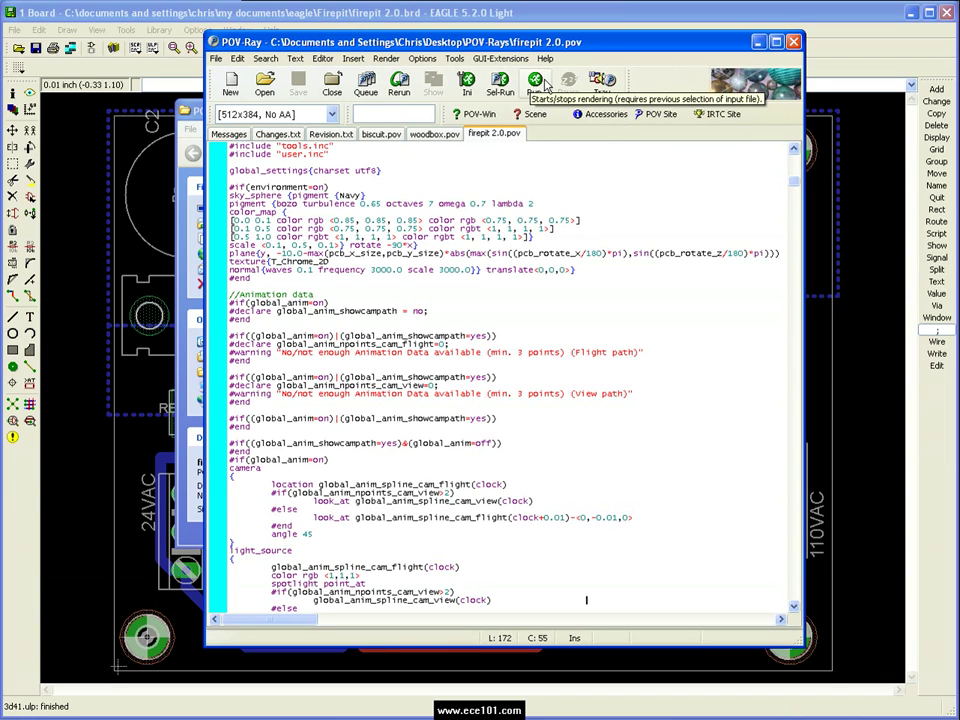
left_click(537, 84)
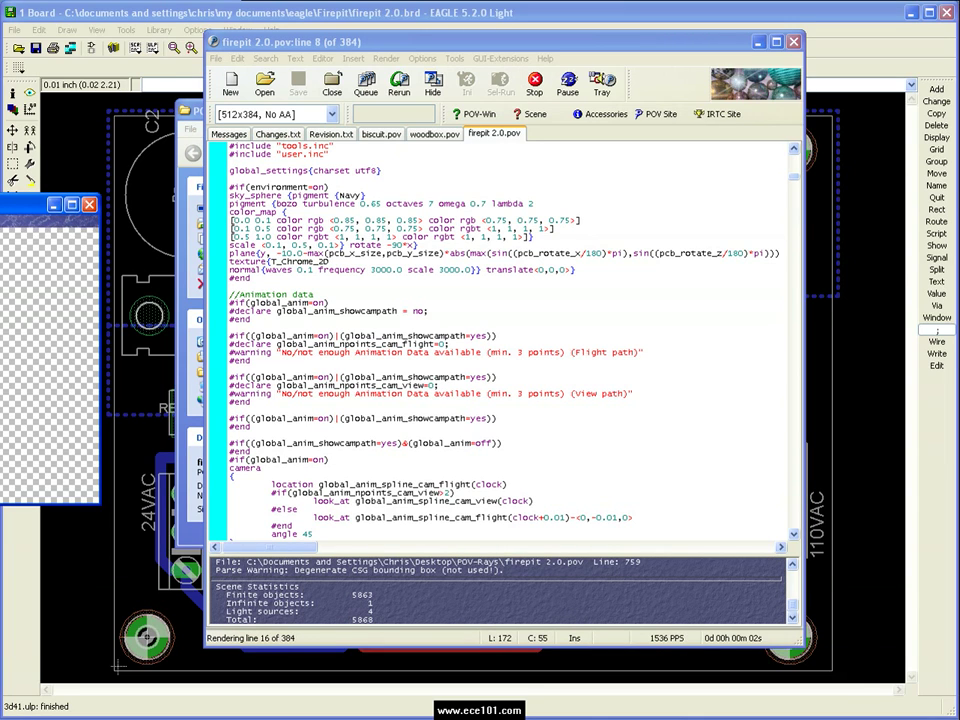
left_click_drag(40, 204, 452, 162)
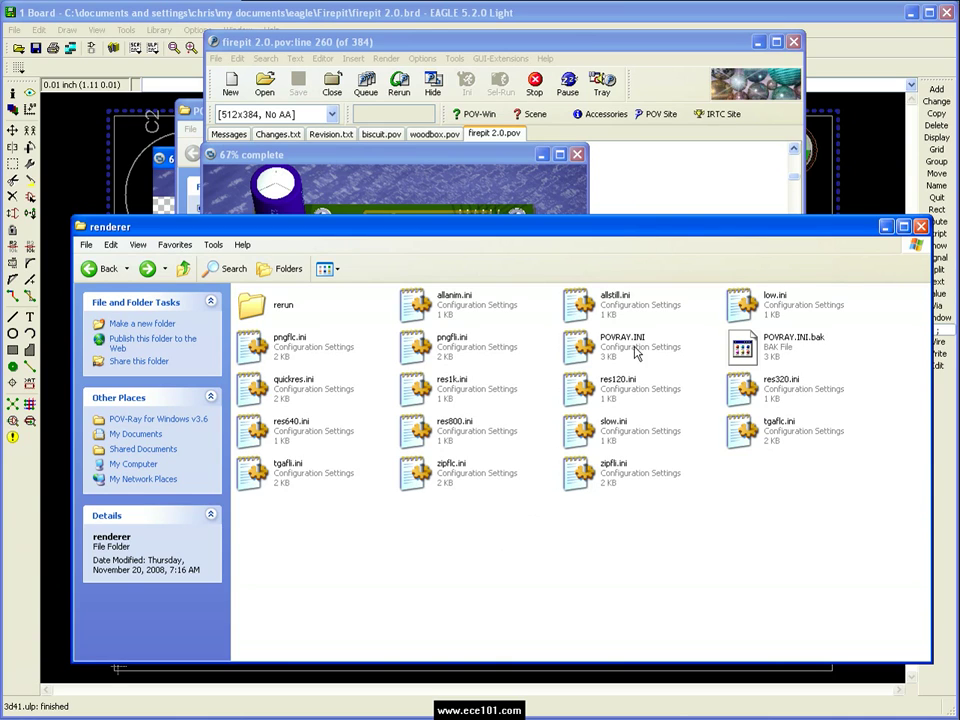
- Browse up to the POV-Ray v3.6 folder, return to renderer, and open POVRAY.INI in Notepad
left_click(625, 343)
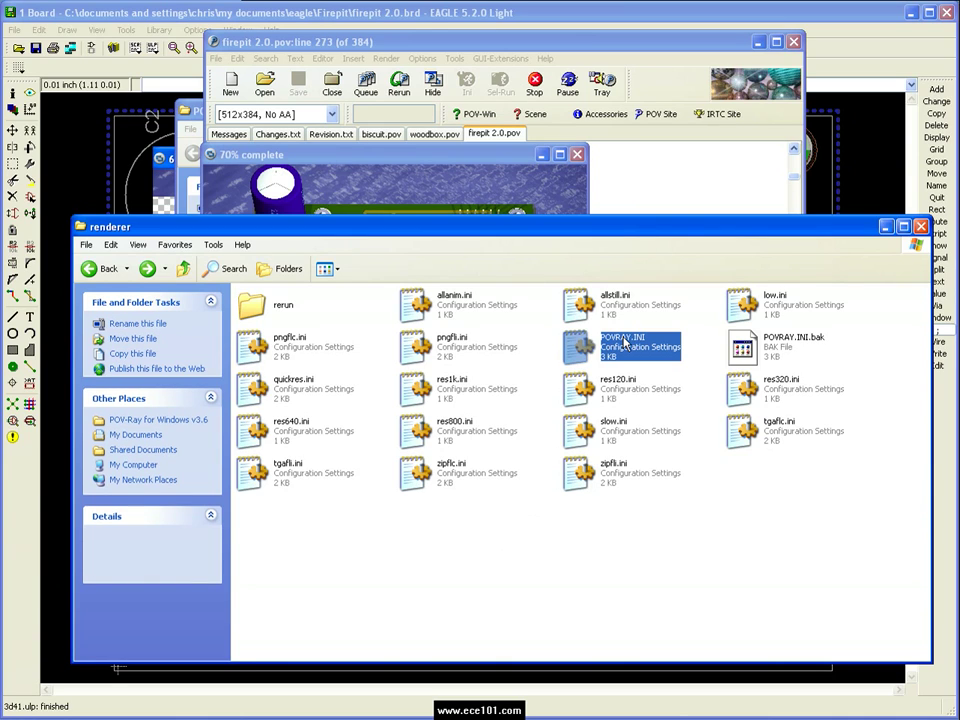
left_click(185, 270)
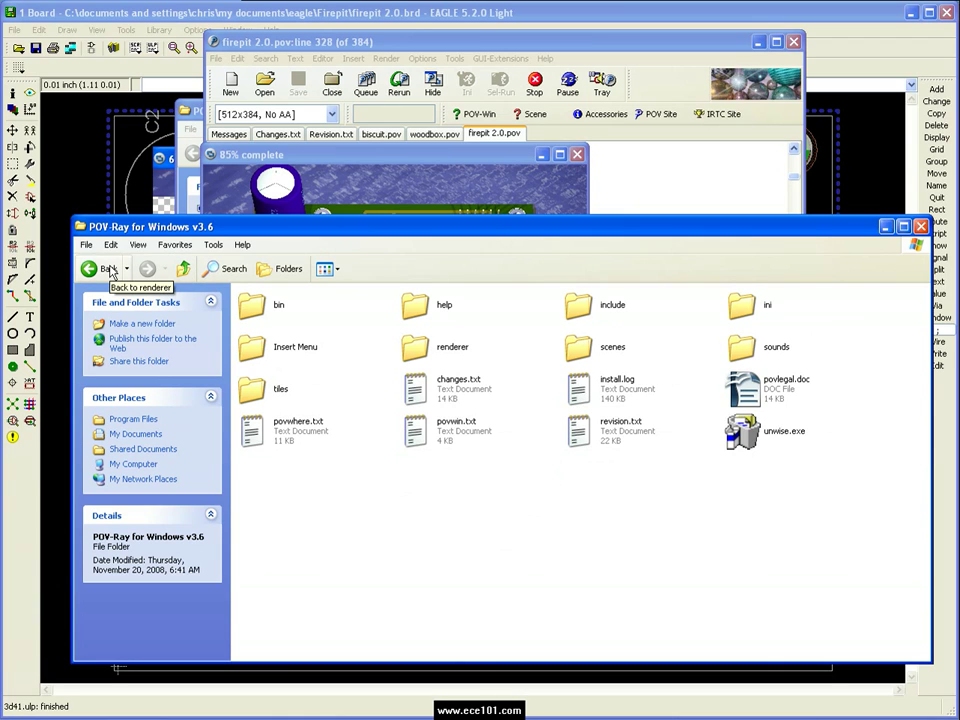
left_click(100, 268)
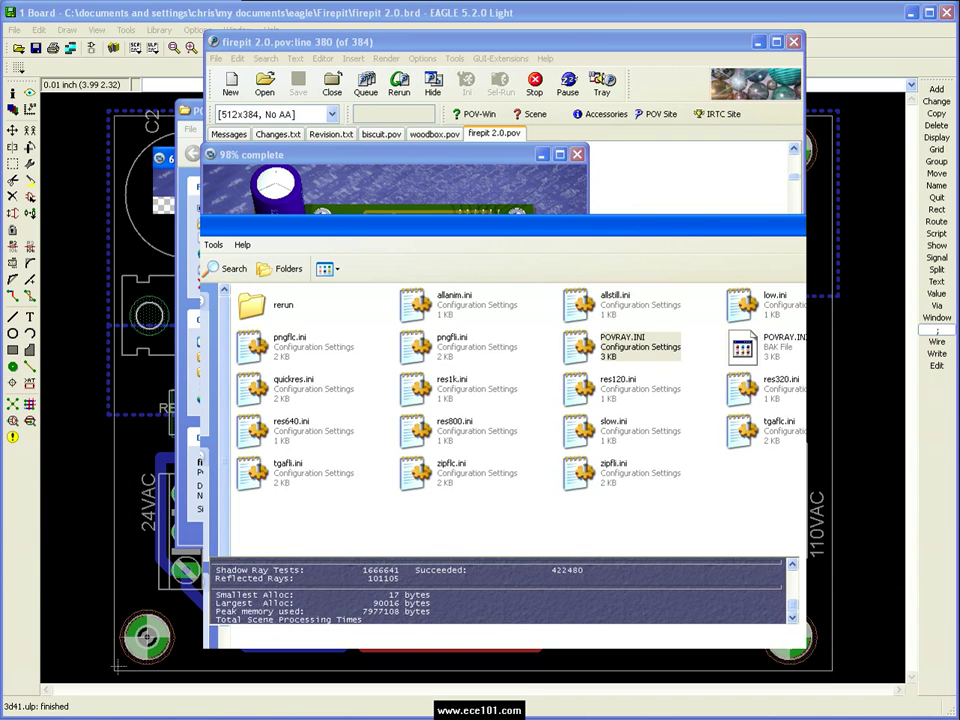
double_click(620, 340)
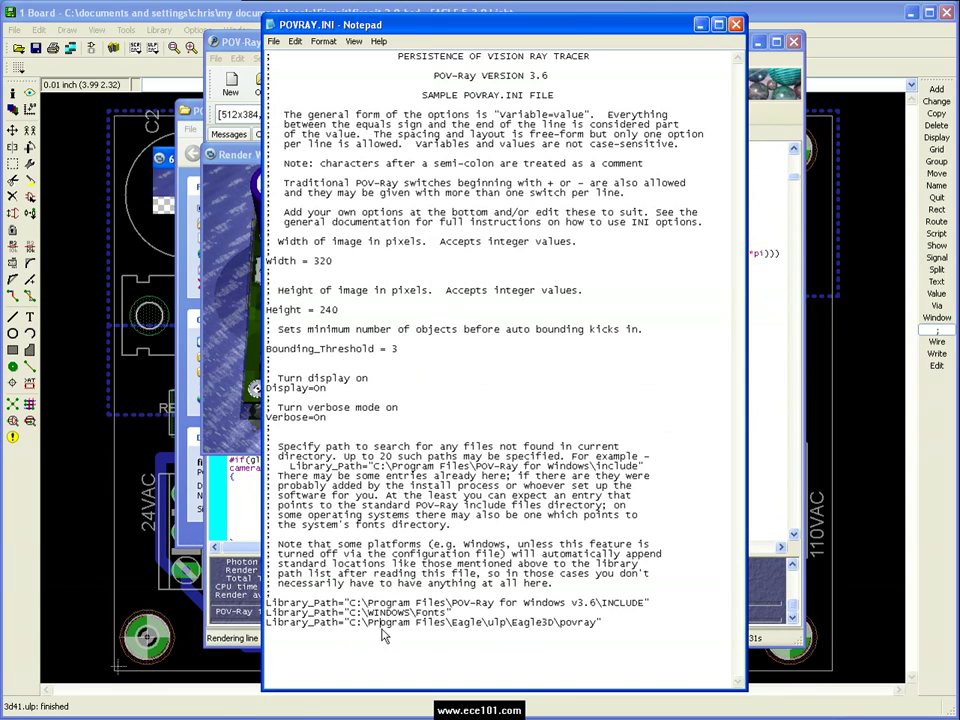
- Highlight POVRAY.INI's last Library_Path line for Eagle3D's povray folder, then minimize Notepad
left_click_drag(612, 625, 255, 645)
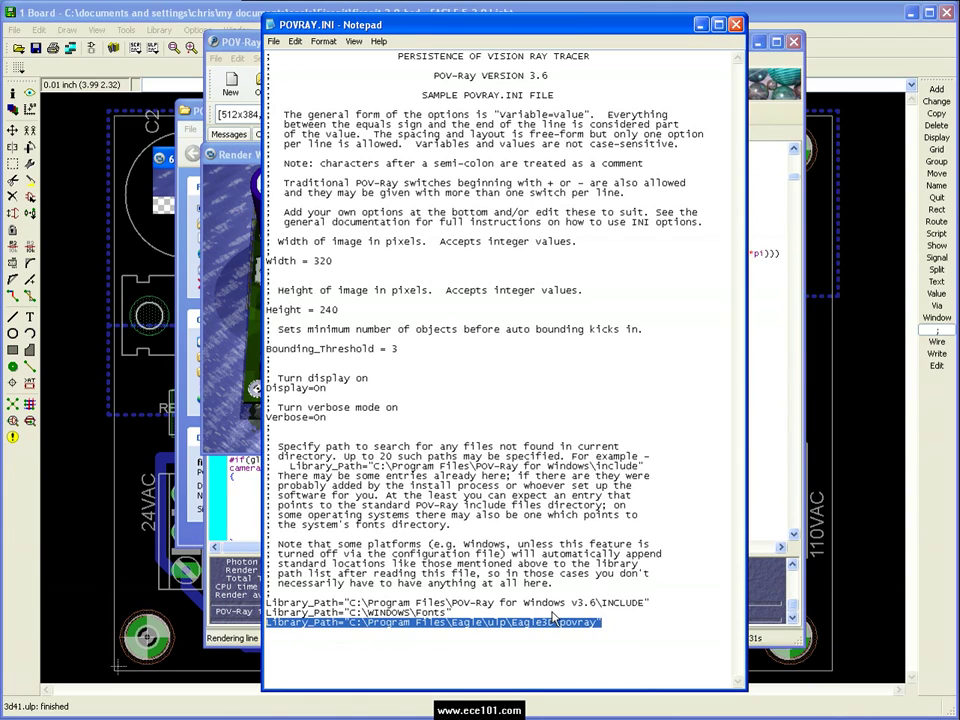
left_click(521, 630)
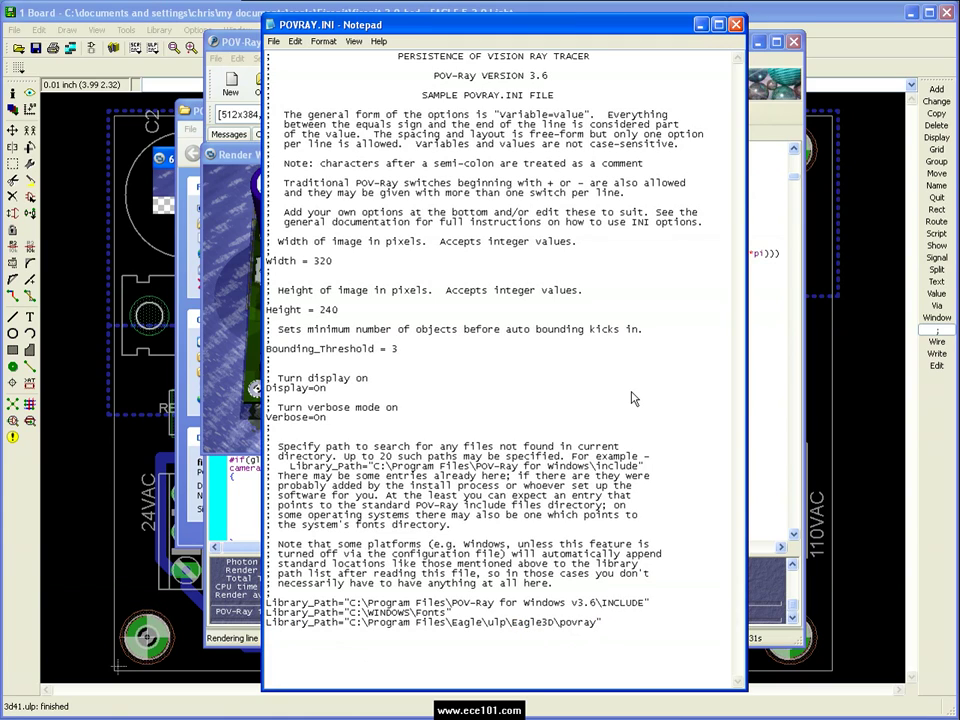
left_click(699, 27)
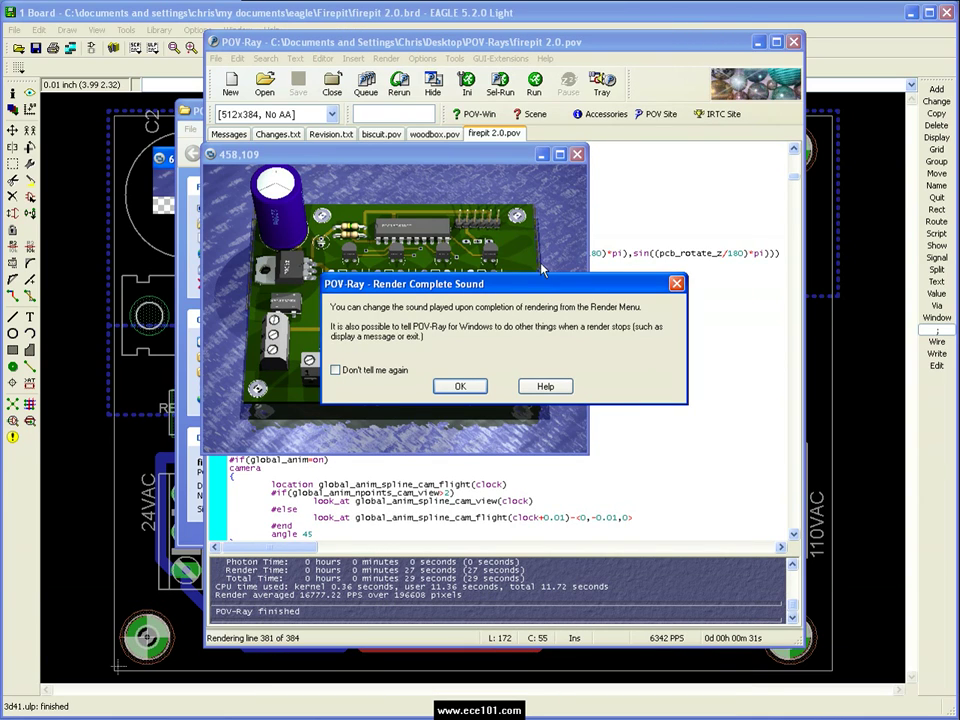
- Dismiss the Render Complete Sound and Output File notices and move the finished render right
left_click(470, 388)
left_click(473, 392)
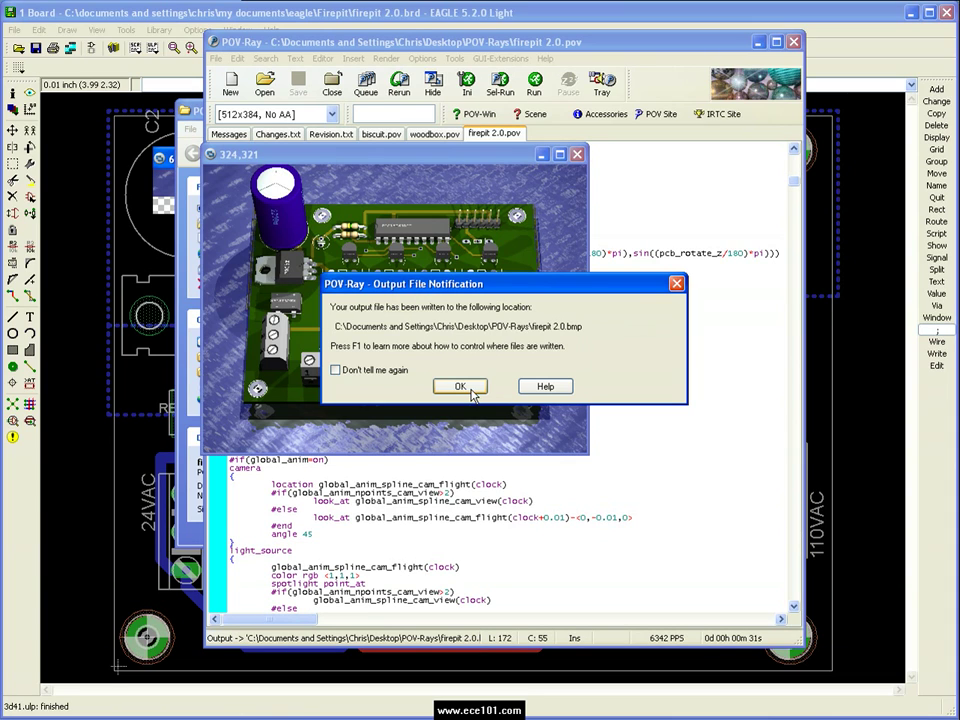
left_click(473, 392)
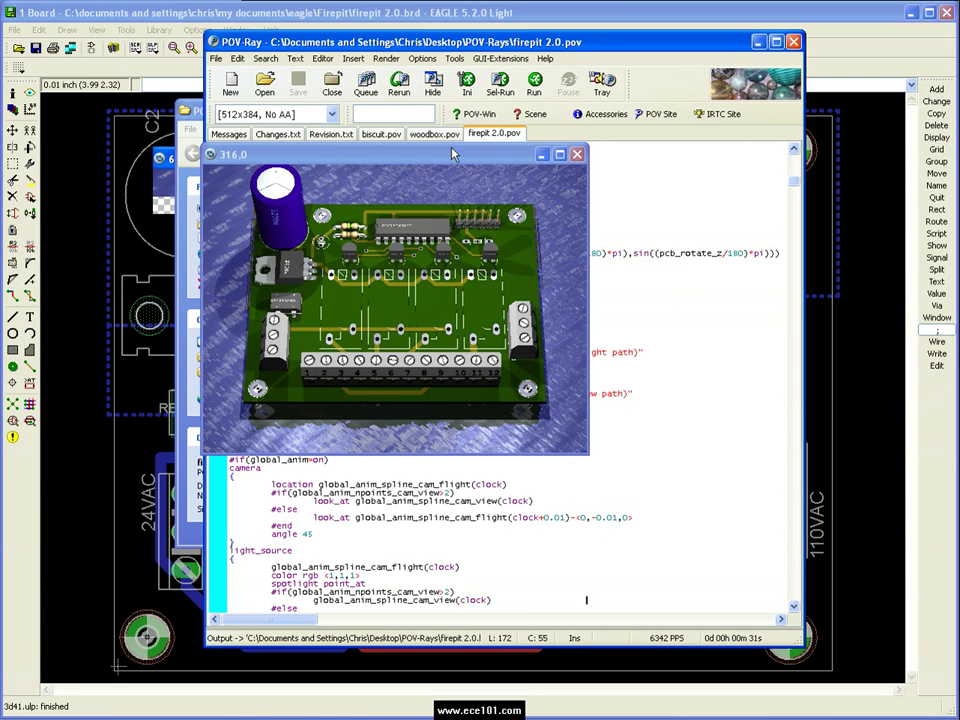
mouse_move(459, 161)
left_mouse_down()
mouse_move(593, 190)
mouse_move(600, 227)
left_mouse_up()
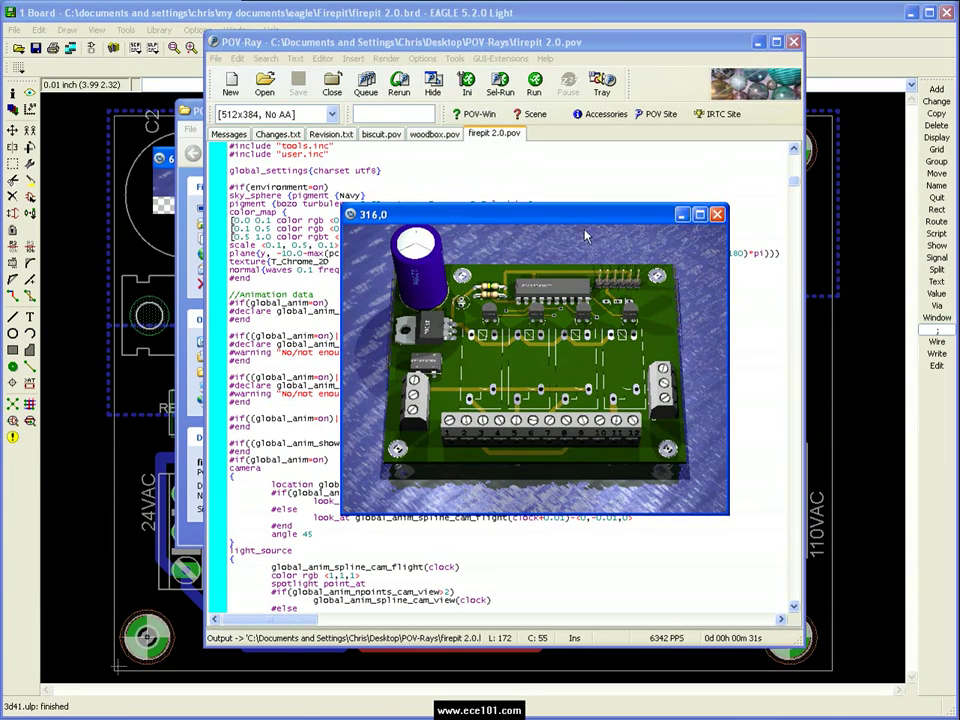